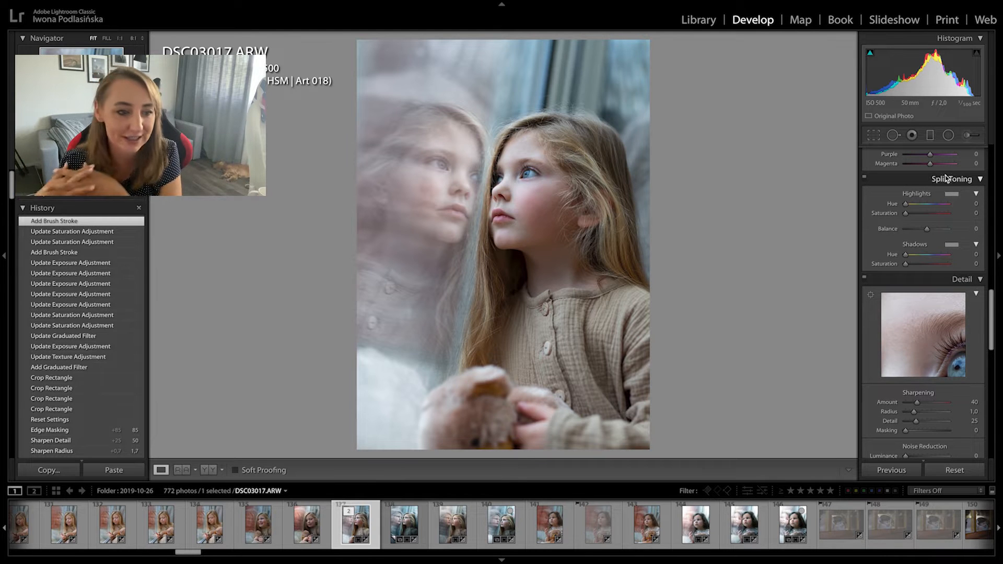
- Tint the split-toning shadows blue, at about hue 219 and saturation 18
click(951, 245)
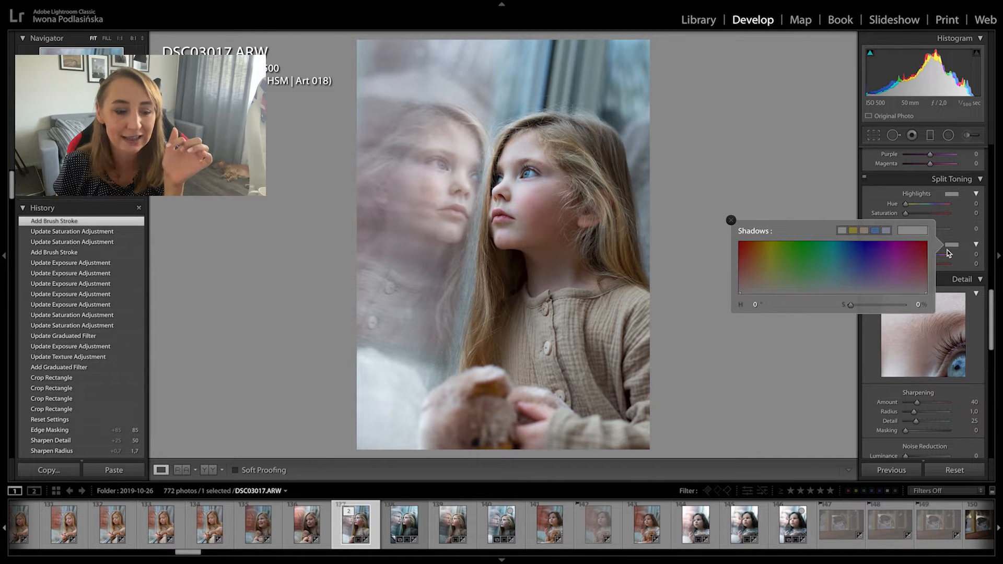
click(855, 282)
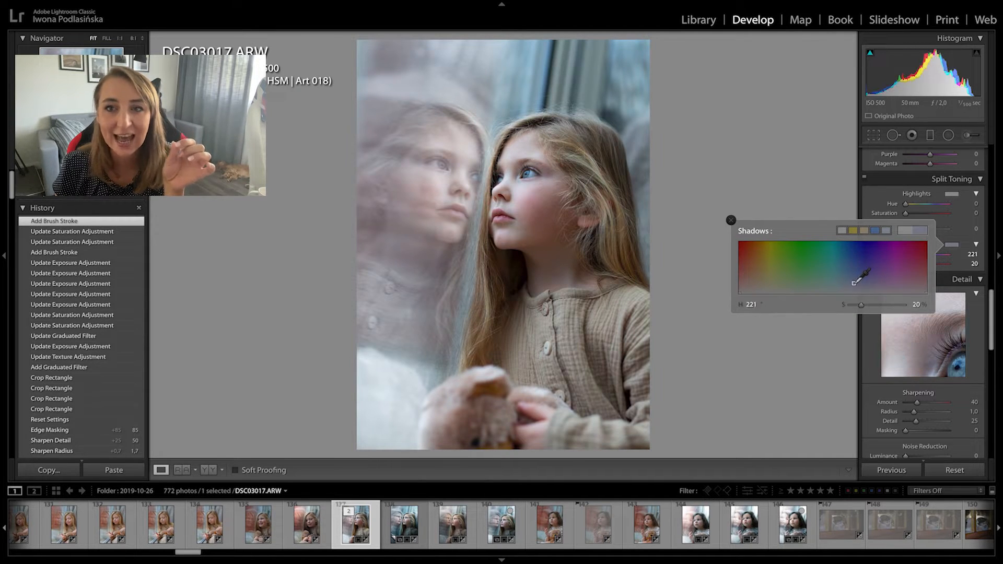
drag(854, 284, 852, 285)
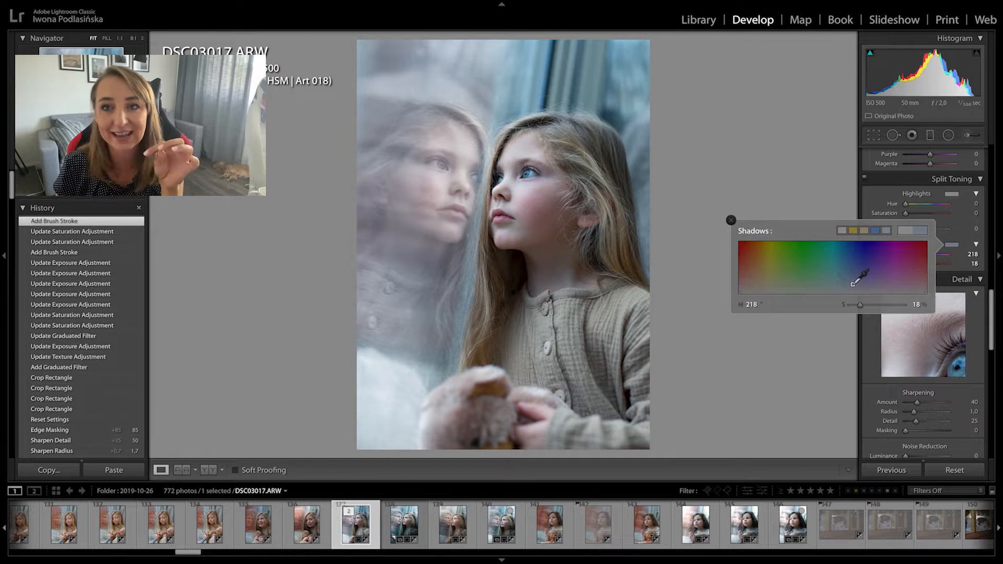
drag(855, 282, 852, 285)
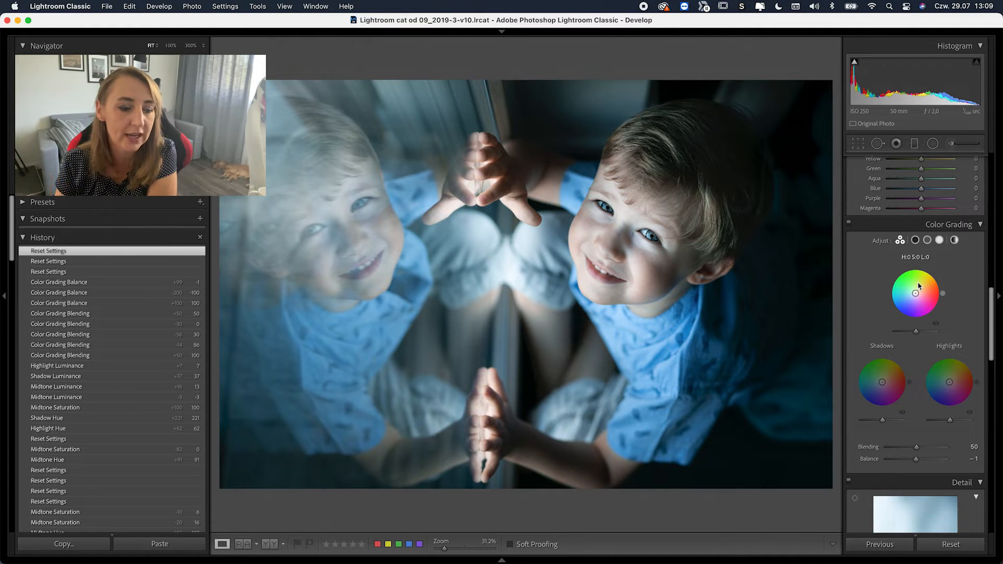
- Set the midtones wheel to hue 9, saturation 100, and raise midtone luminance to +17
drag(917, 293, 935, 290)
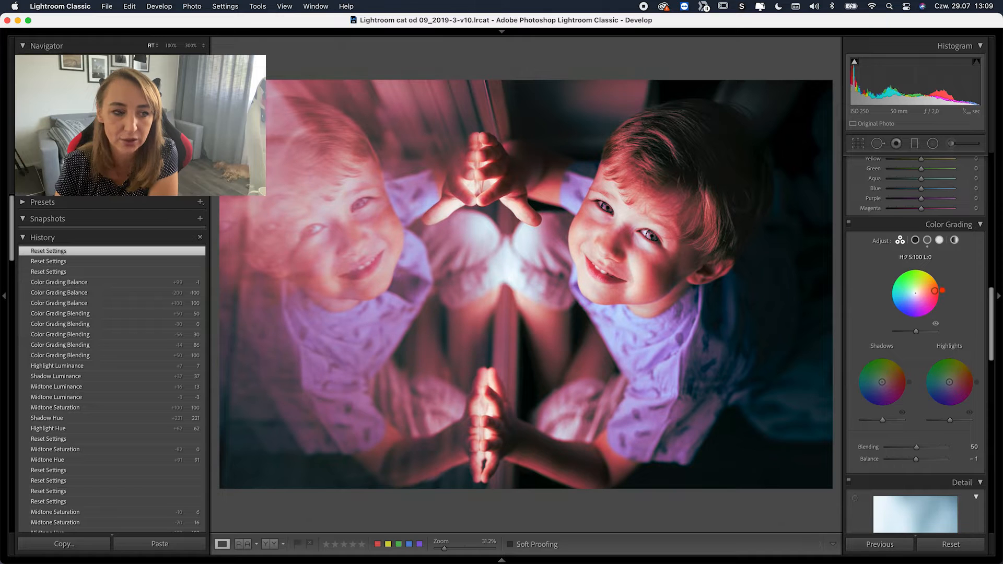
drag(934, 290, 935, 291)
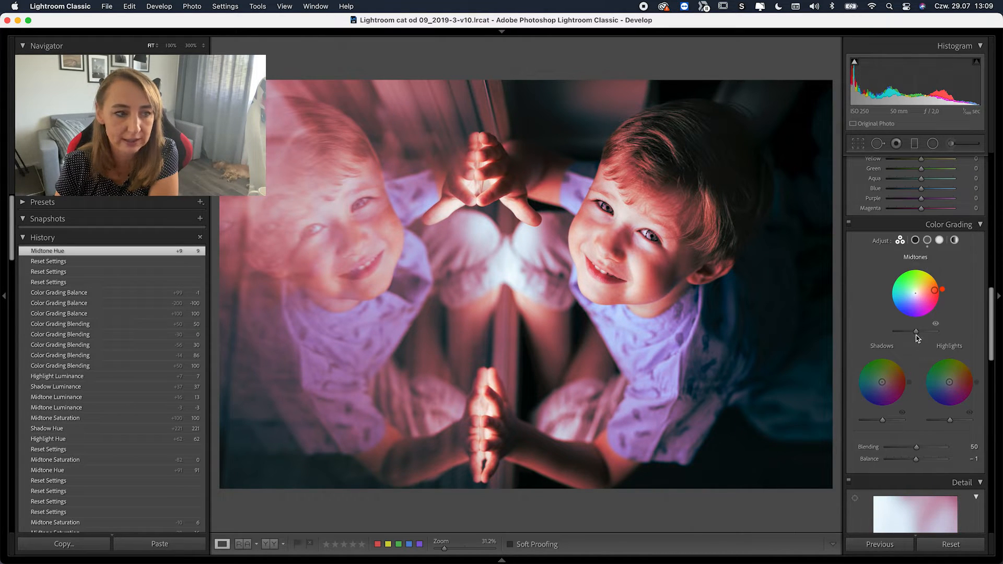
drag(916, 331, 922, 332)
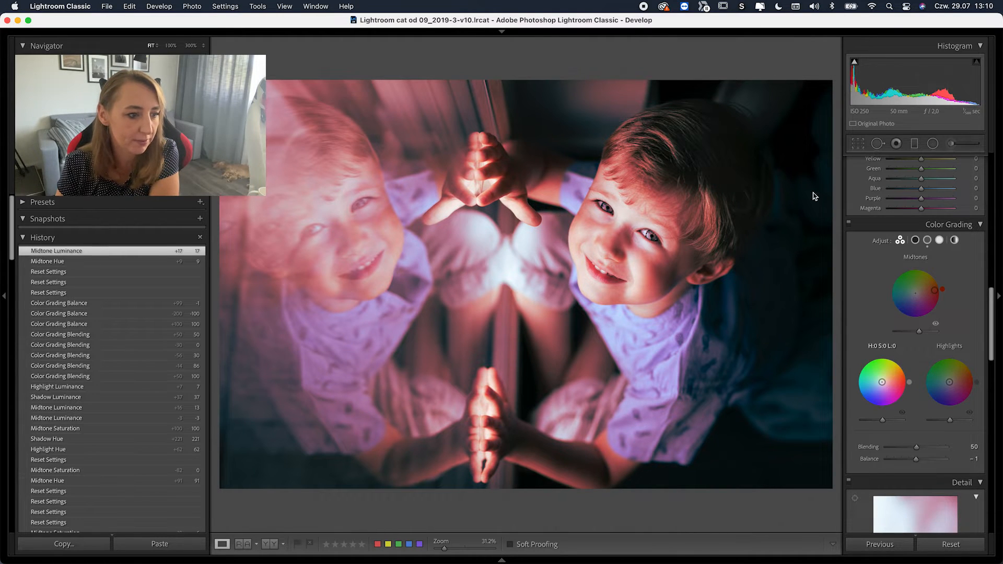
- Tint shadows blue at hue 207 and highlights yellow at hue 62, with Blending at 0
mouse_move(882, 382)
mouse_down()
mouse_move(880, 393)
mouse_move(859, 392)
mouse_move(862, 379)
mouse_move(865, 391)
mouse_up()
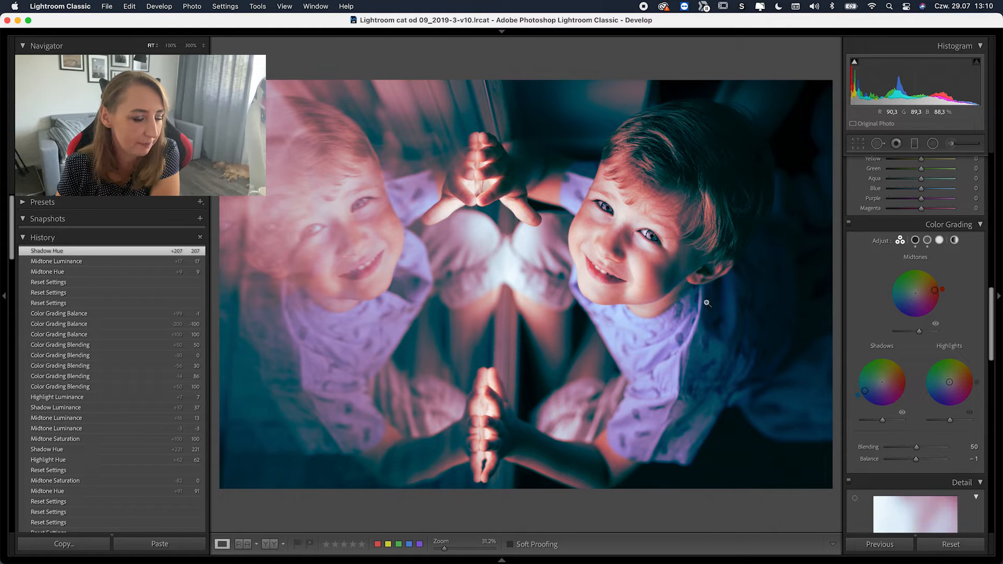
drag(946, 384, 958, 365)
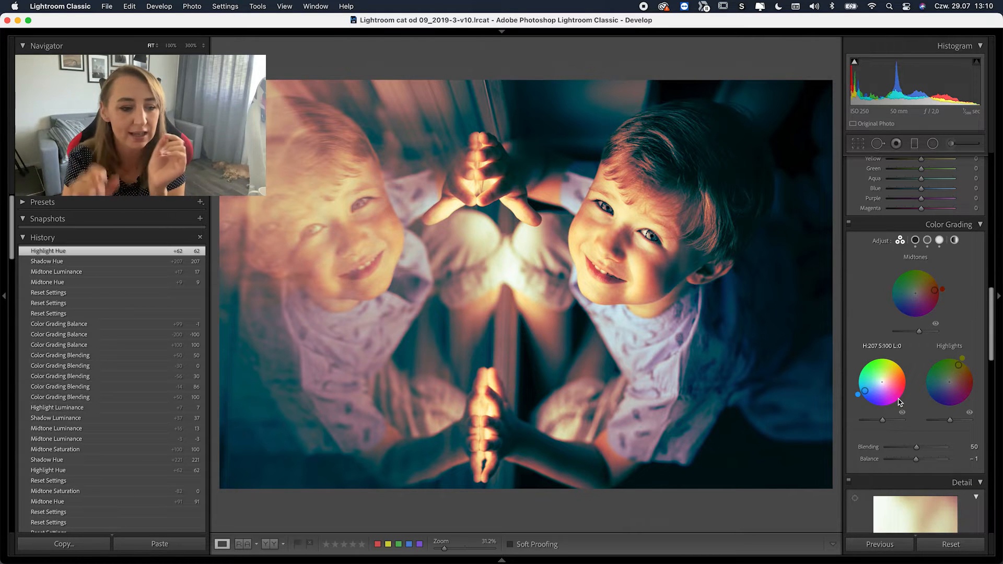
drag(914, 449, 878, 452)
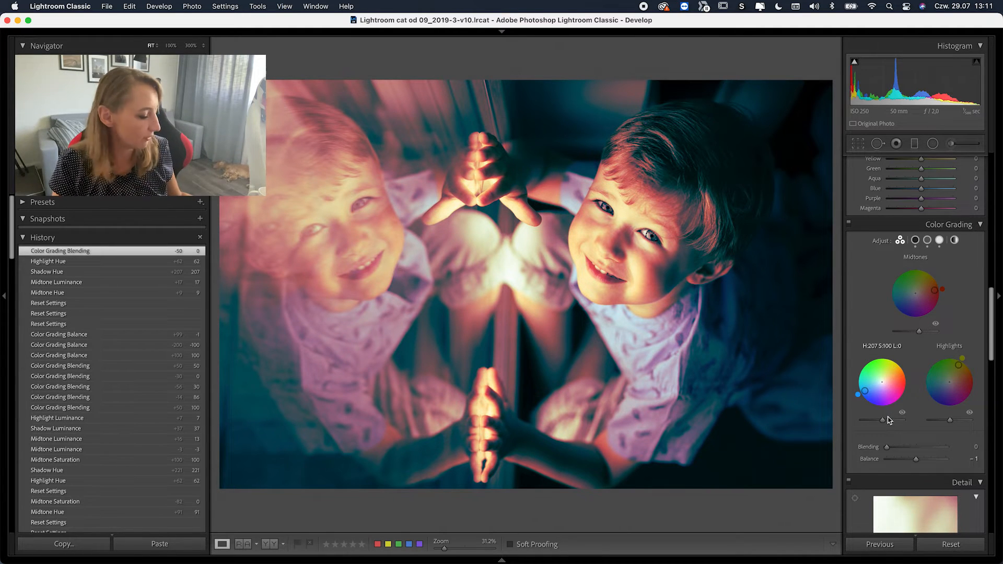
- Try Blending at 100 and 68, settle it at 47, then nudge Balance to about +6
drag(886, 446, 959, 447)
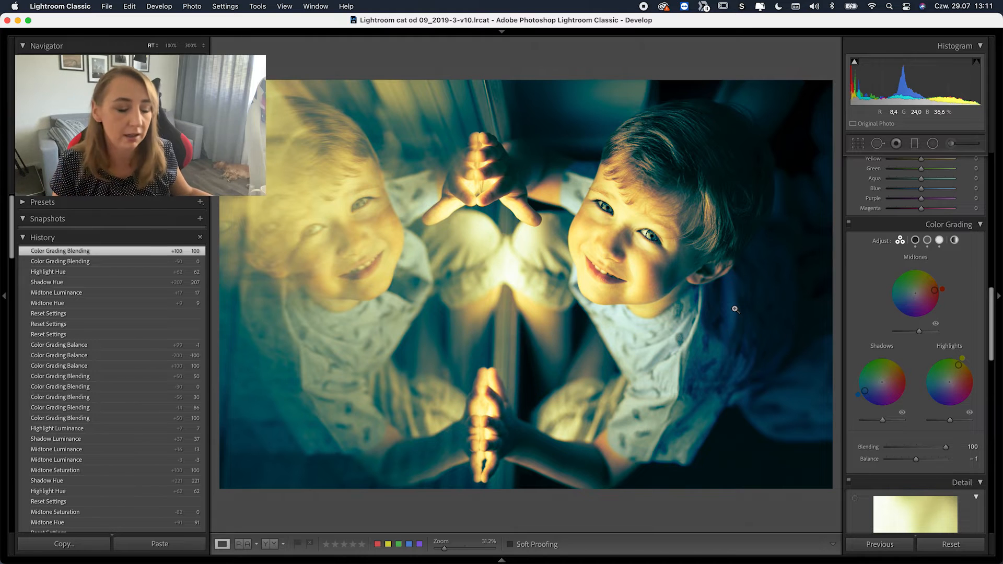
mouse_move(944, 451)
mouse_down()
mouse_move(877, 445)
mouse_move(957, 453)
mouse_up()
key(alt)
key(alt)
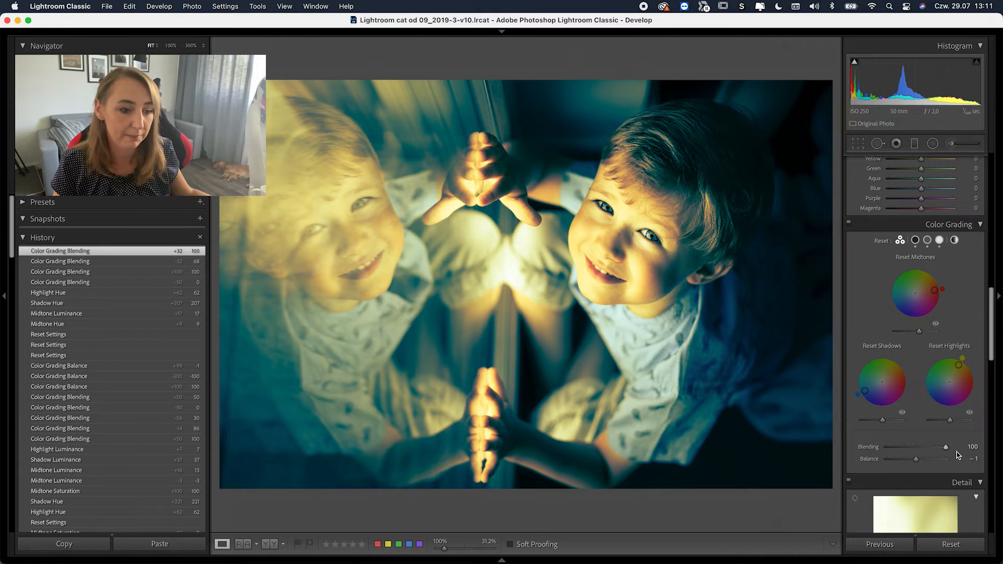
drag(945, 447, 913, 448)
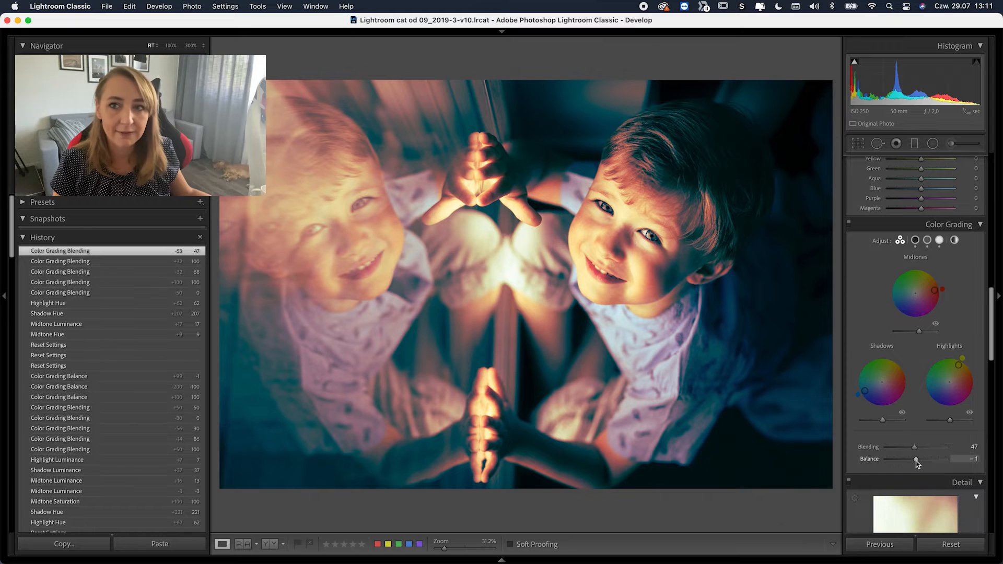
mouse_move(913, 459)
mouse_down()
mouse_move(945, 461)
mouse_move(917, 462)
mouse_up()
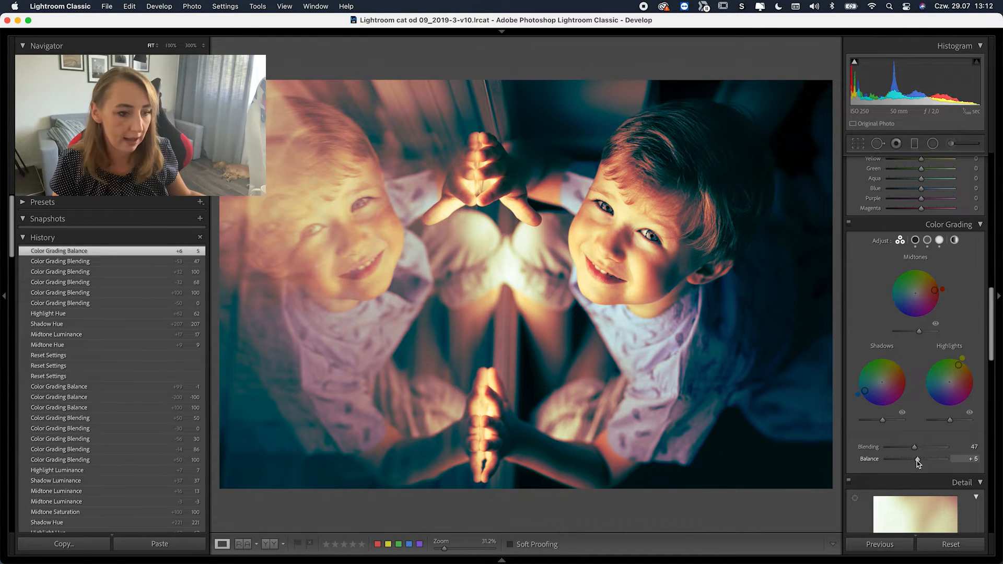
- Swing the Balance slider to +100 and −92, then release it at +9
drag(917, 459, 964, 462)
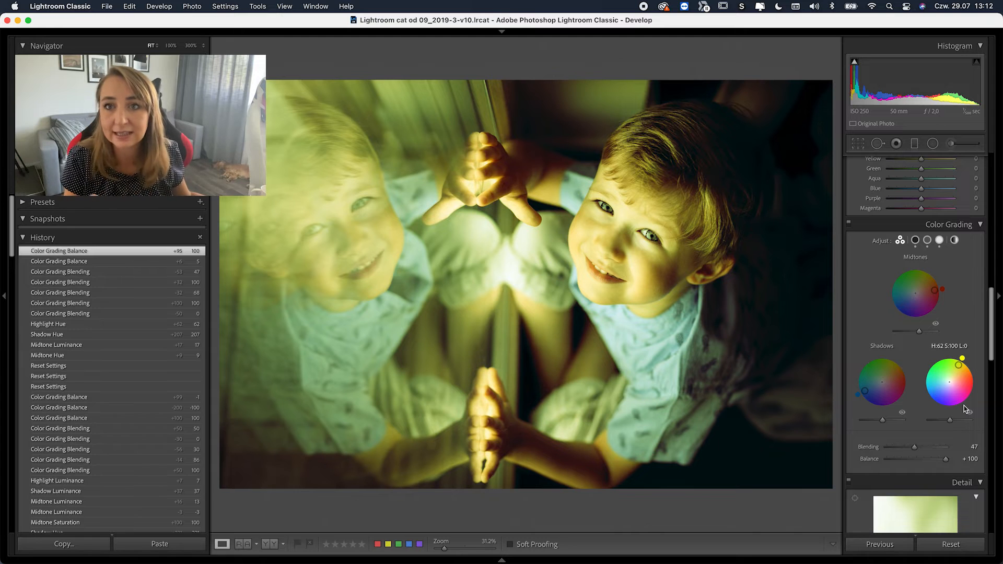
drag(945, 459, 888, 461)
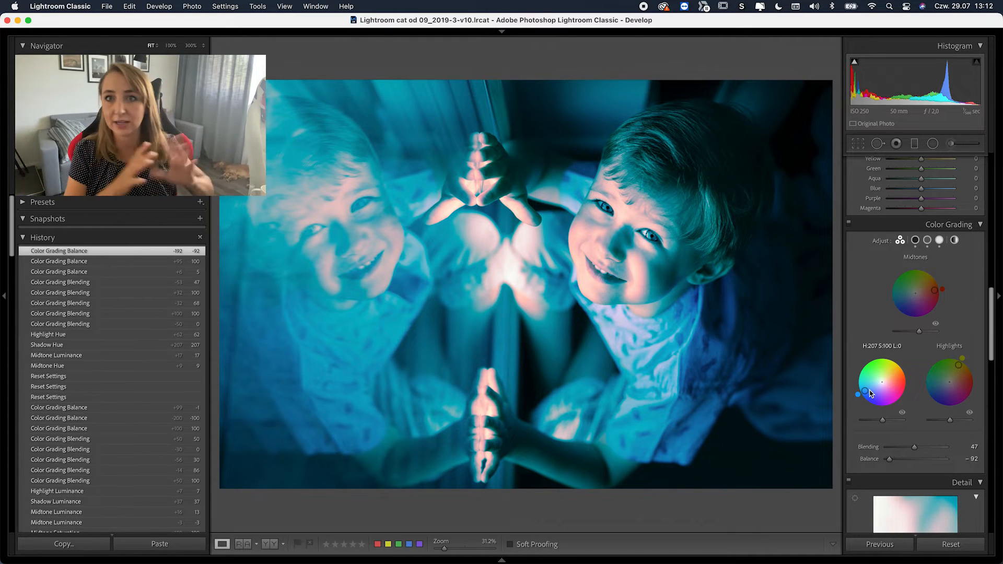
drag(888, 460, 925, 463)
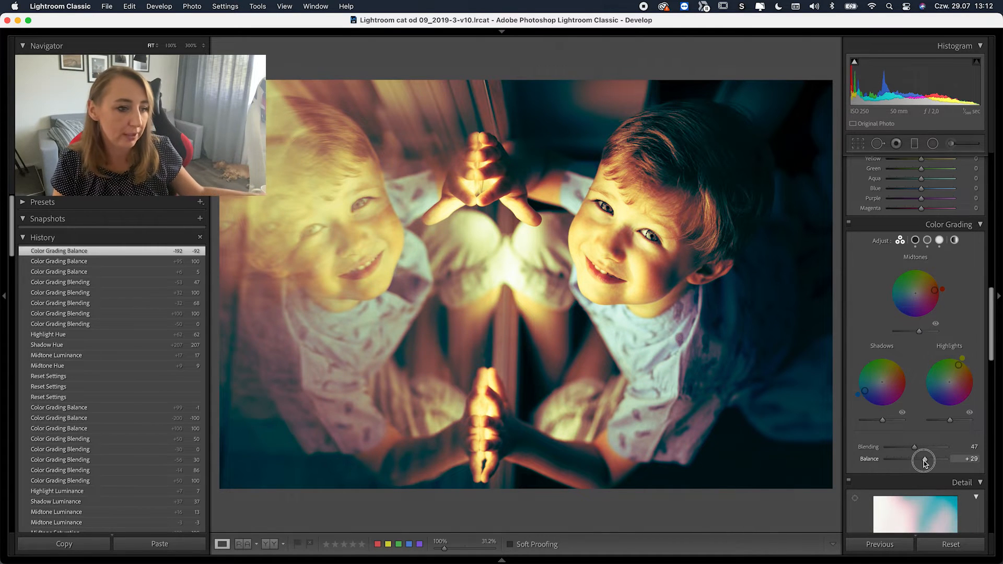
drag(925, 464, 917, 460)
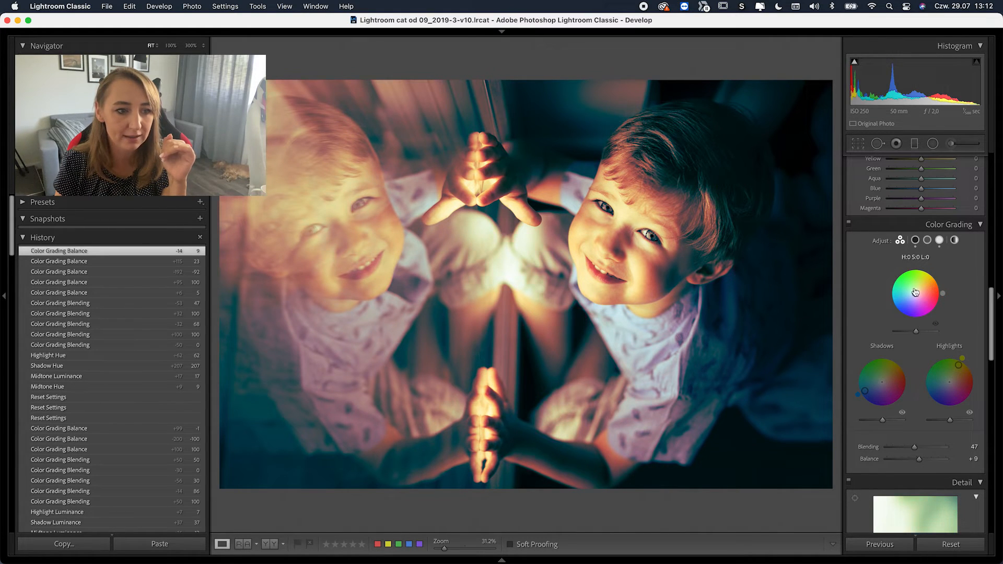
- Reset the midtones wheel and bring shadow and highlight saturation back to 0
double_click(916, 295)
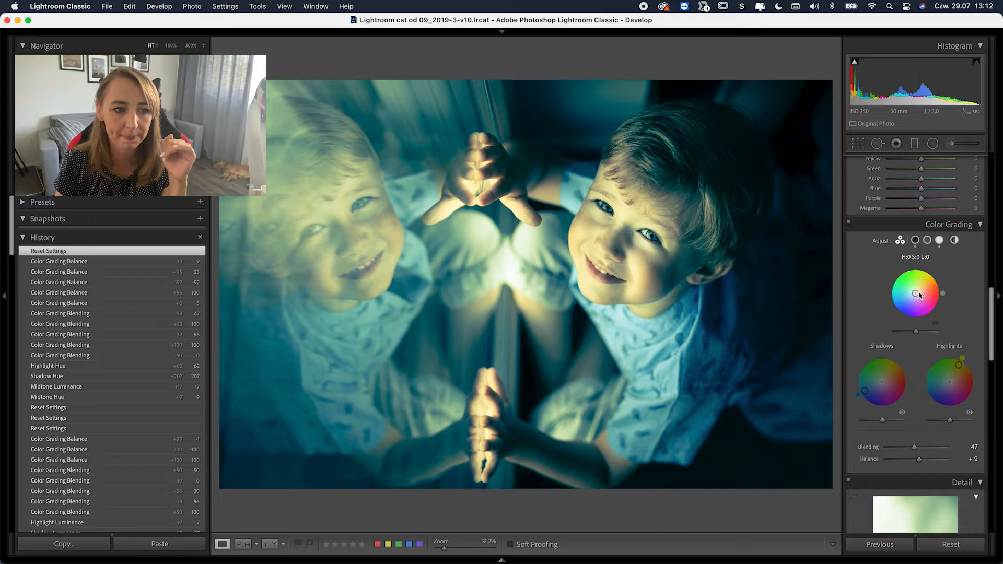
drag(864, 390, 881, 381)
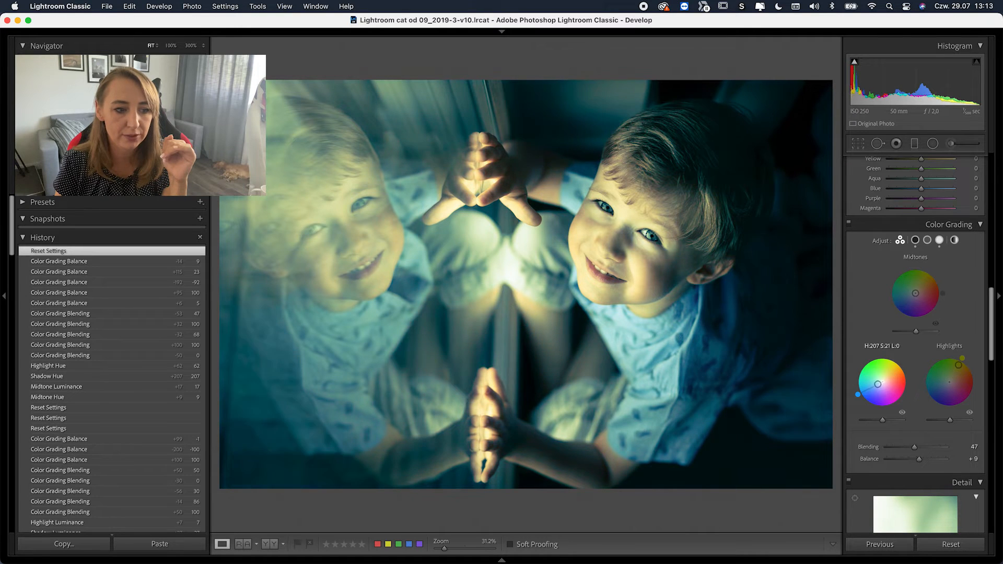
drag(882, 382, 881, 383)
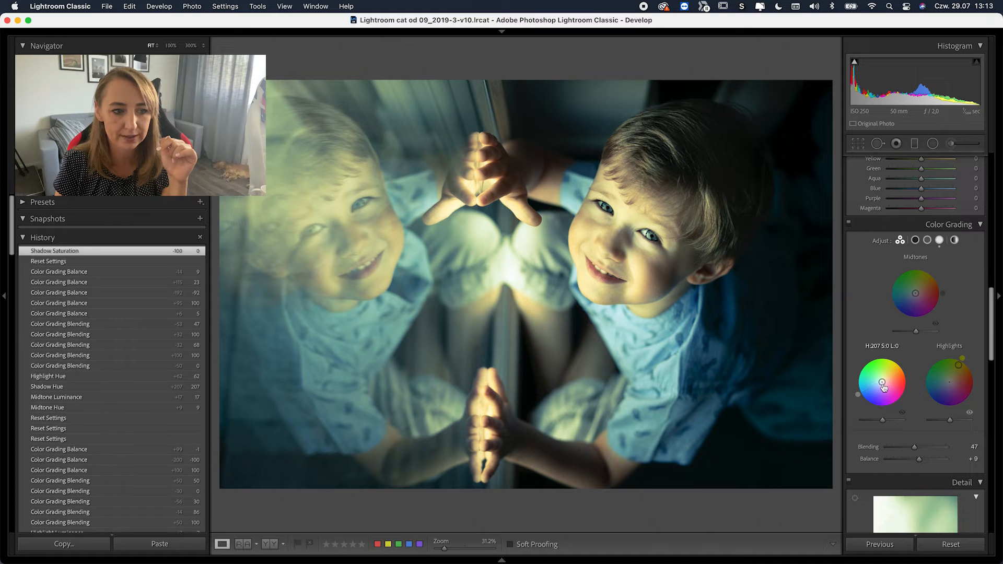
drag(958, 364, 950, 384)
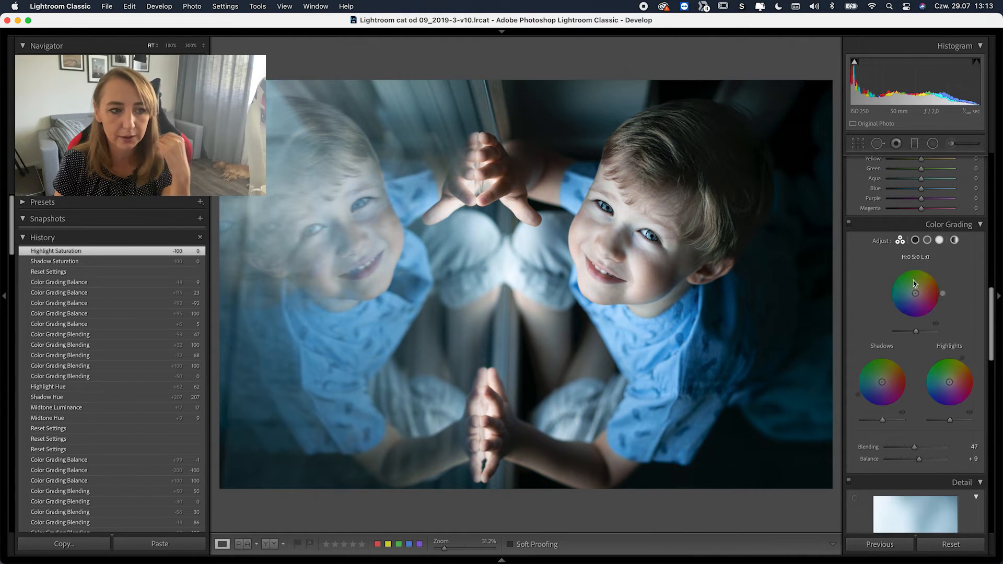
- Cycle twice through the Shadows, Midtones, Highlights and 3-Way views, ending on the Global wheel
click(916, 241)
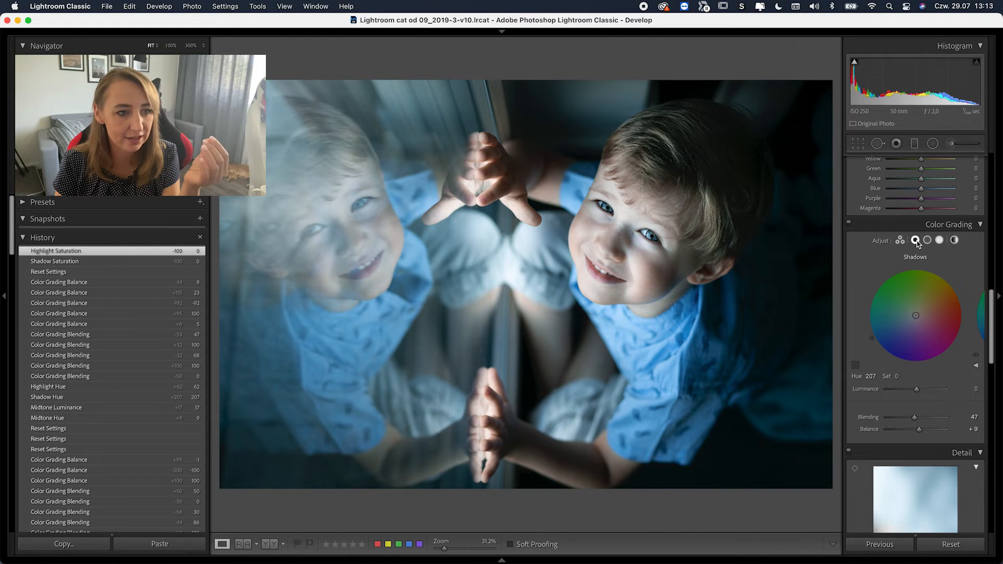
click(928, 242)
click(939, 241)
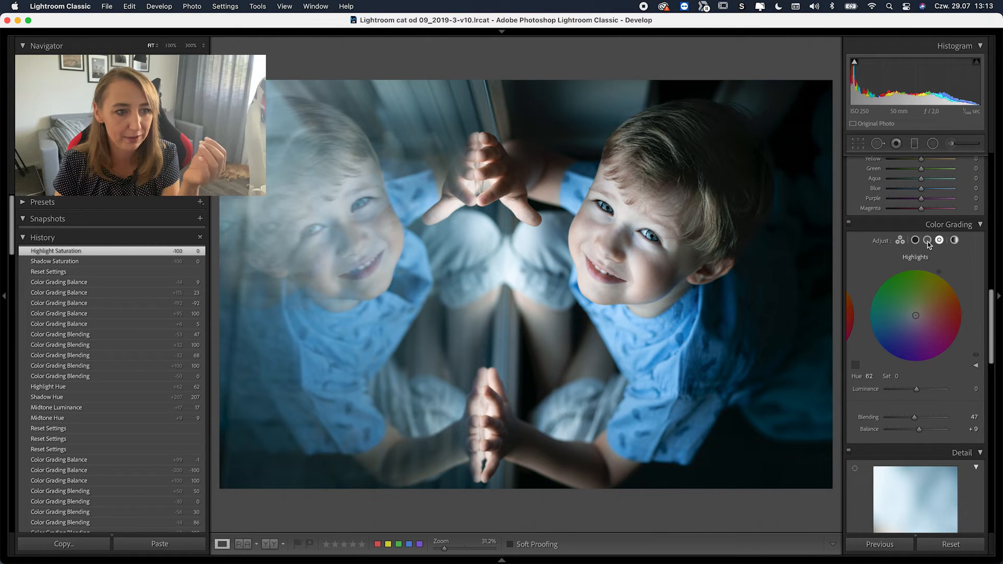
click(901, 241)
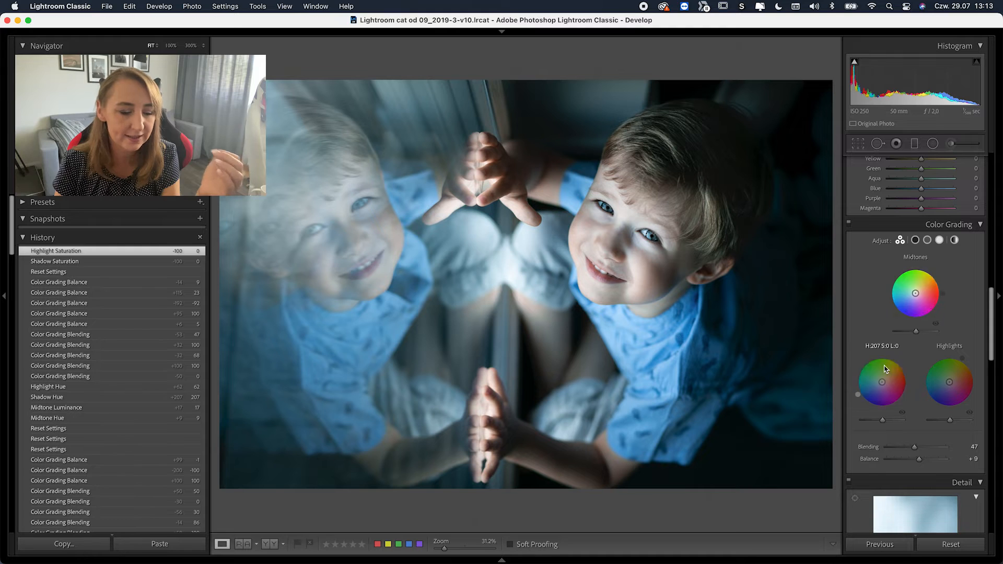
click(916, 241)
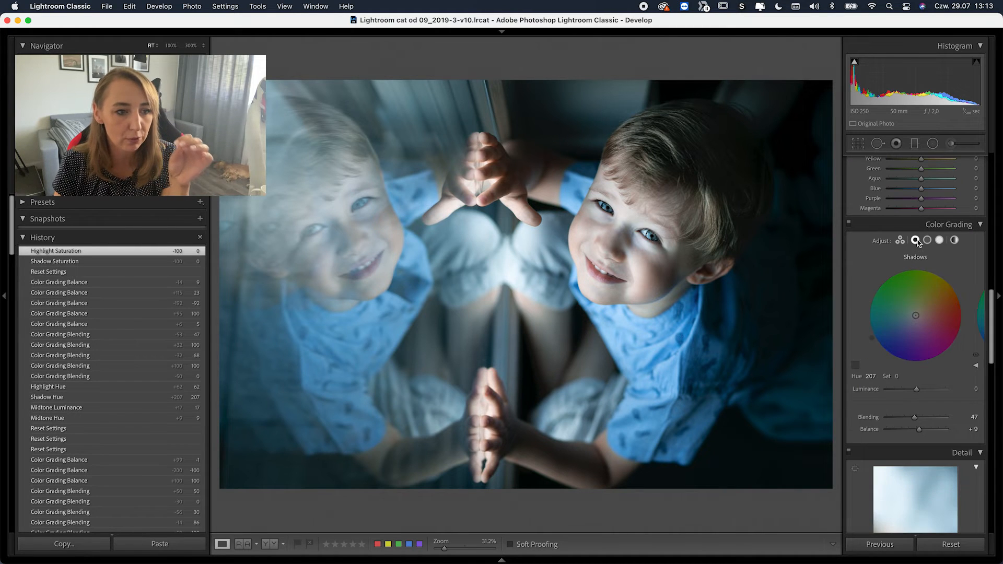
click(928, 241)
click(939, 241)
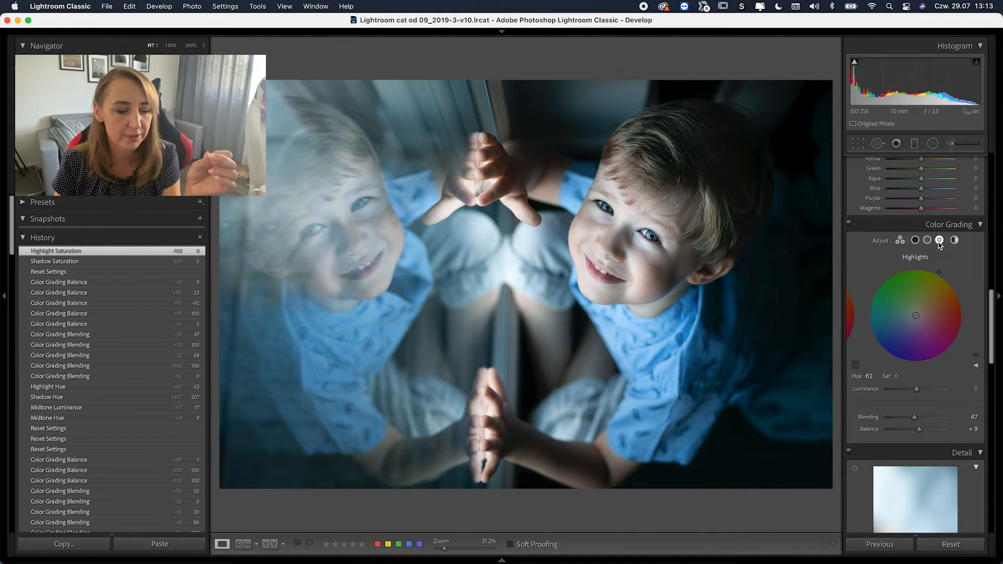
click(954, 240)
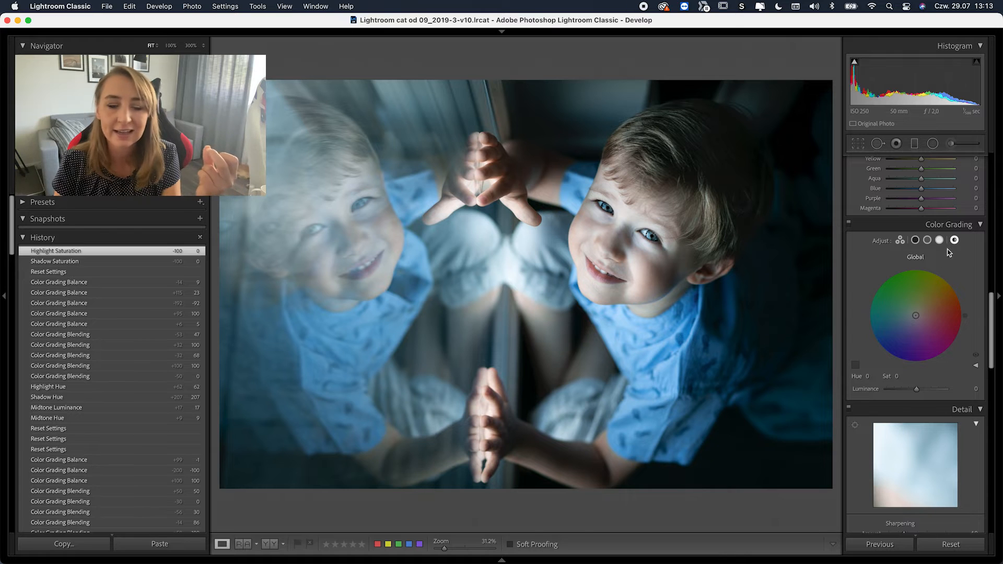
- Set the Global wheel to hue 211, saturation 23, with luminance at −40
mouse_move(916, 315)
mouse_down()
mouse_move(902, 331)
mouse_move(907, 323)
mouse_up()
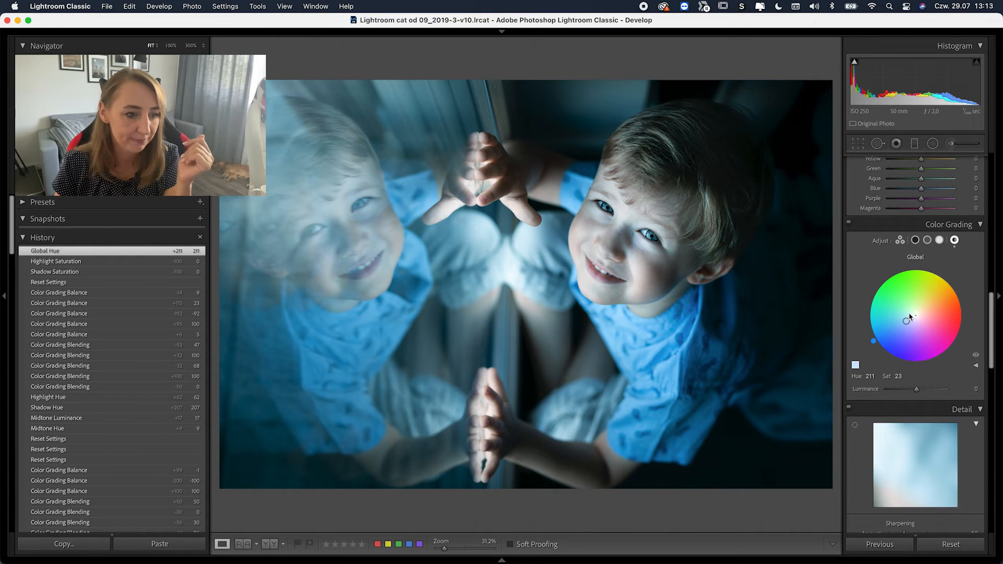
drag(927, 389, 904, 391)
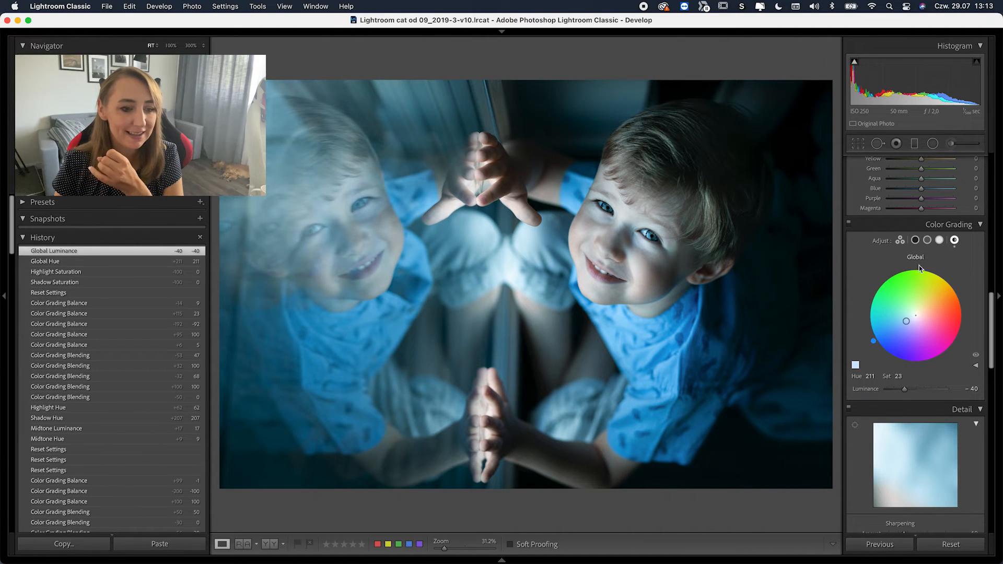
- Return to the 3-way view and tint the midtones orange at hue 22, saturation 46
click(914, 240)
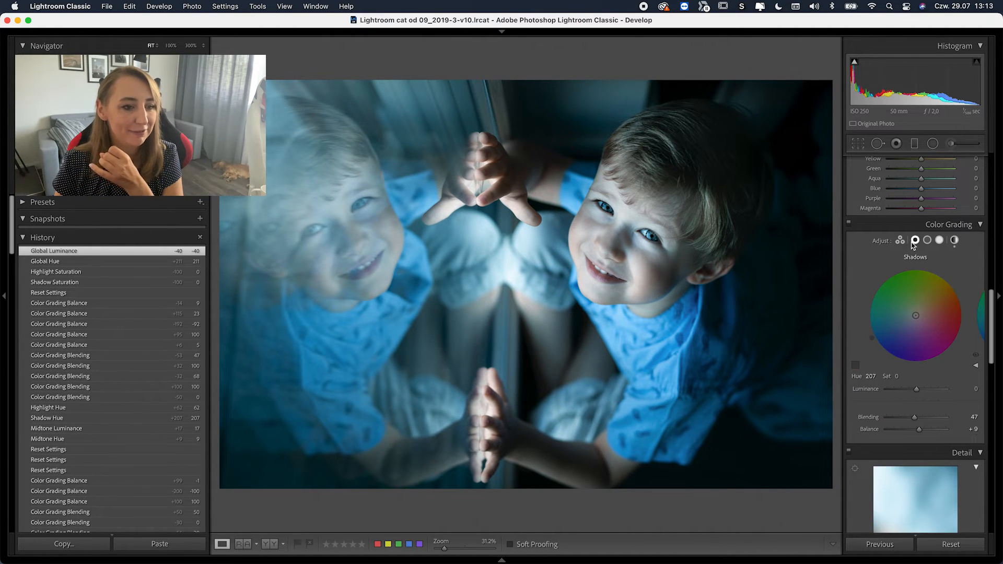
click(900, 241)
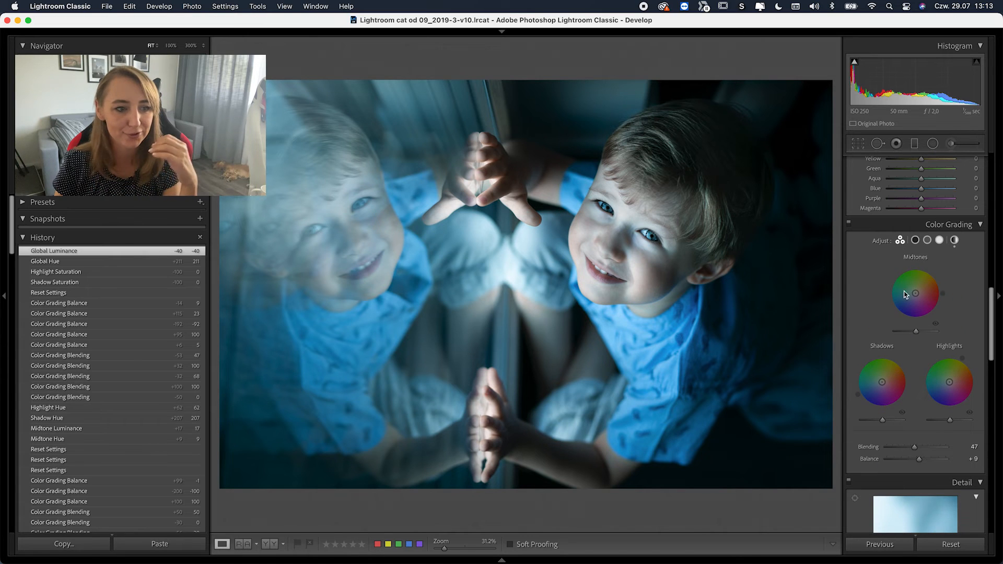
drag(905, 295, 925, 293)
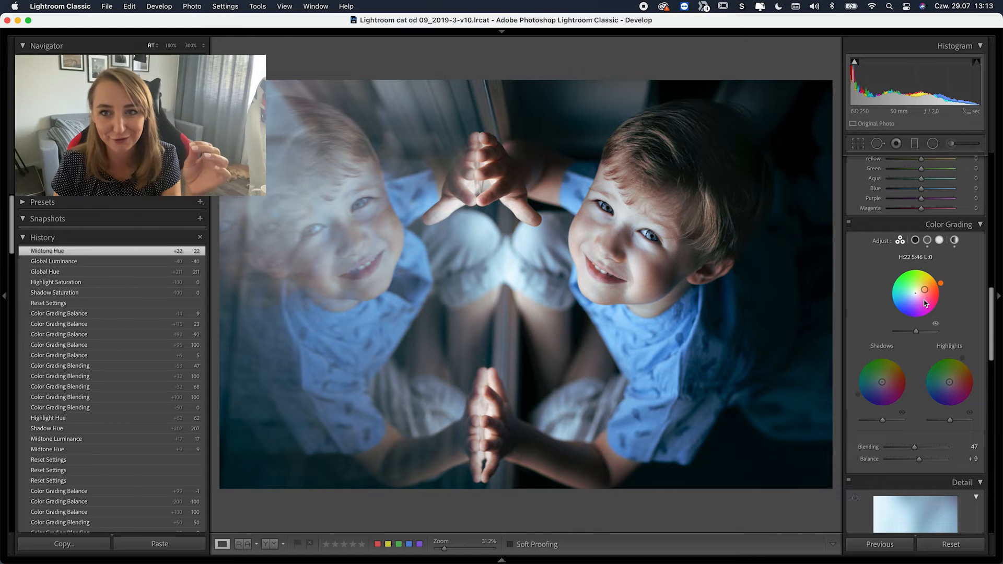
- Toggle the midtones tint off and on repeatedly to compare before and after
click(934, 323)
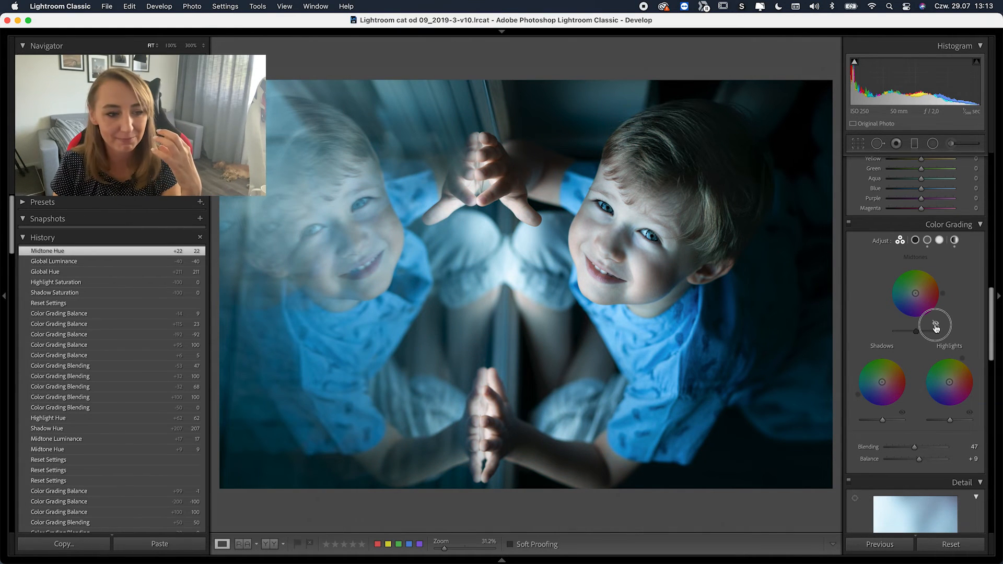
click(935, 325)
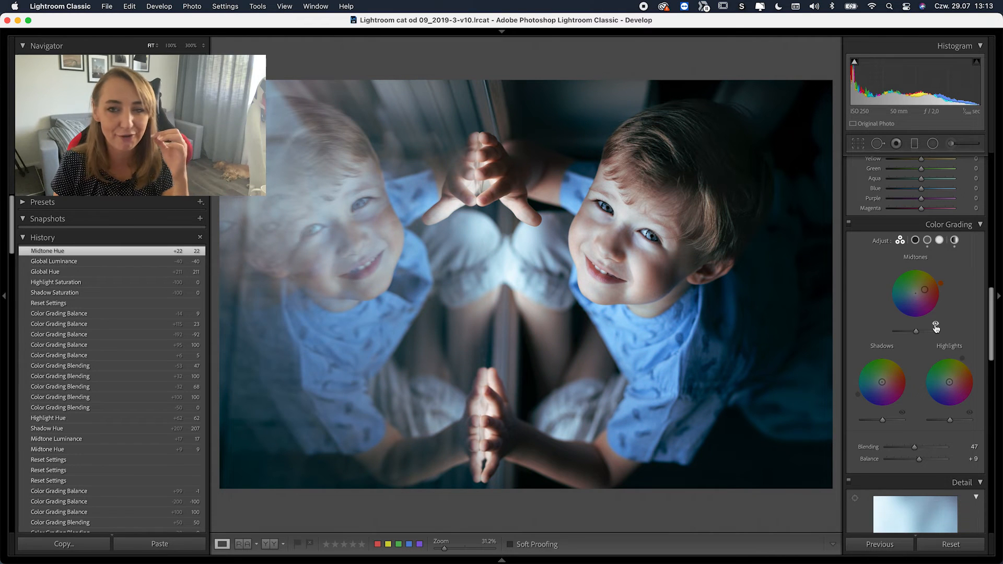
click(936, 325)
click(935, 324)
click(935, 325)
click(935, 325)
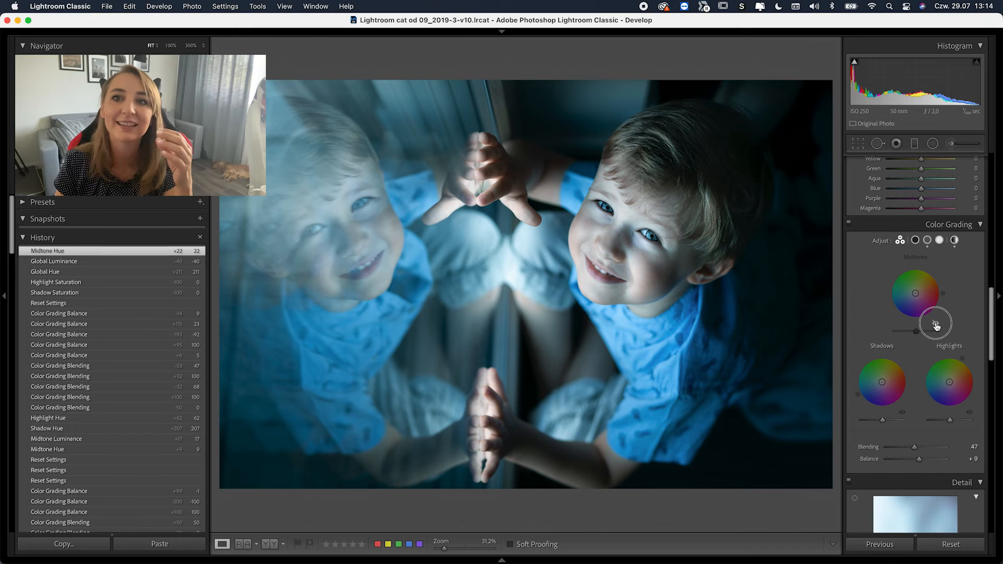
click(935, 325)
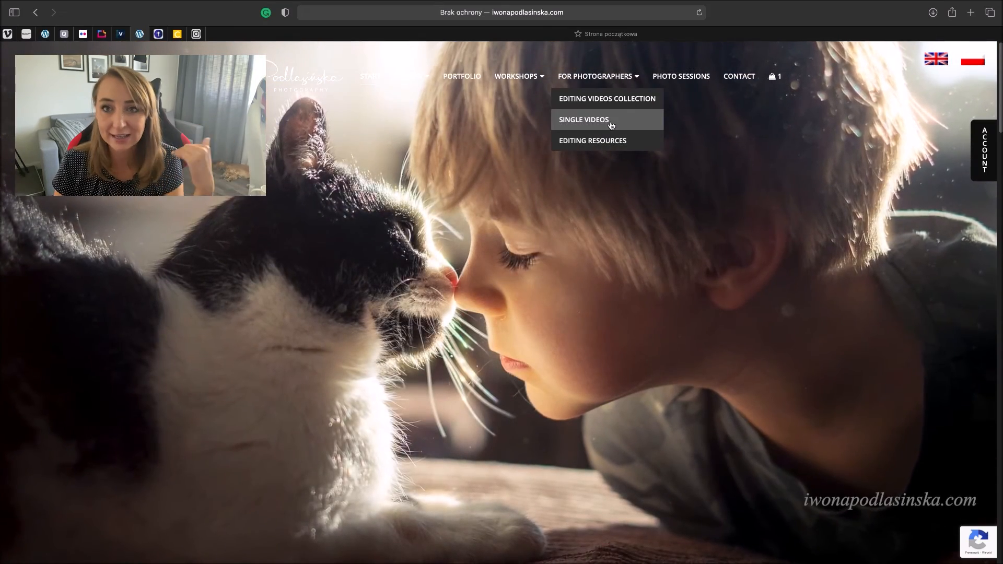
- Open the site's Single Videos tutorials page and scroll through it
click(613, 120)
scroll(601, 293, down, 20)
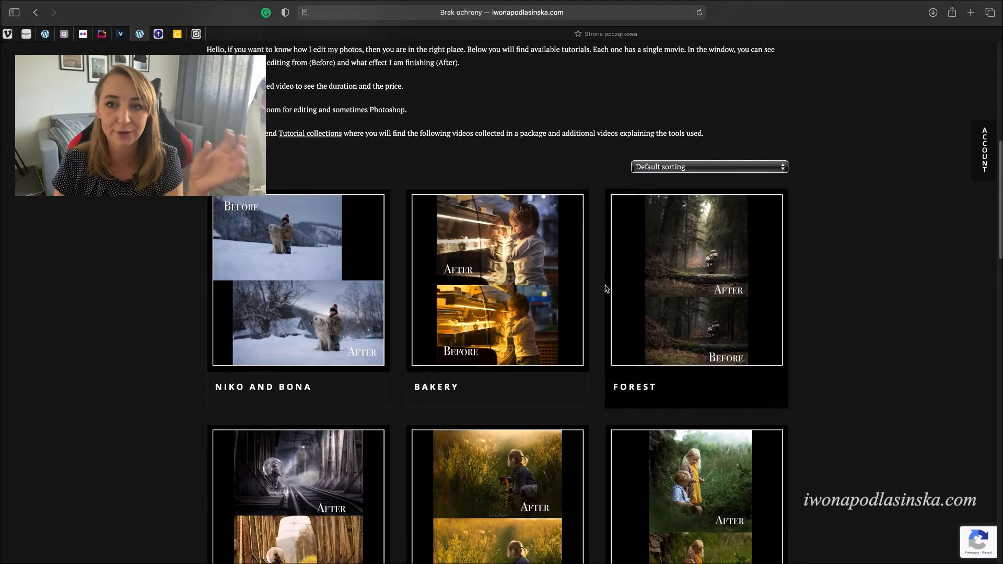
scroll(605, 288, down, 8)
scroll(605, 287, up, 16)
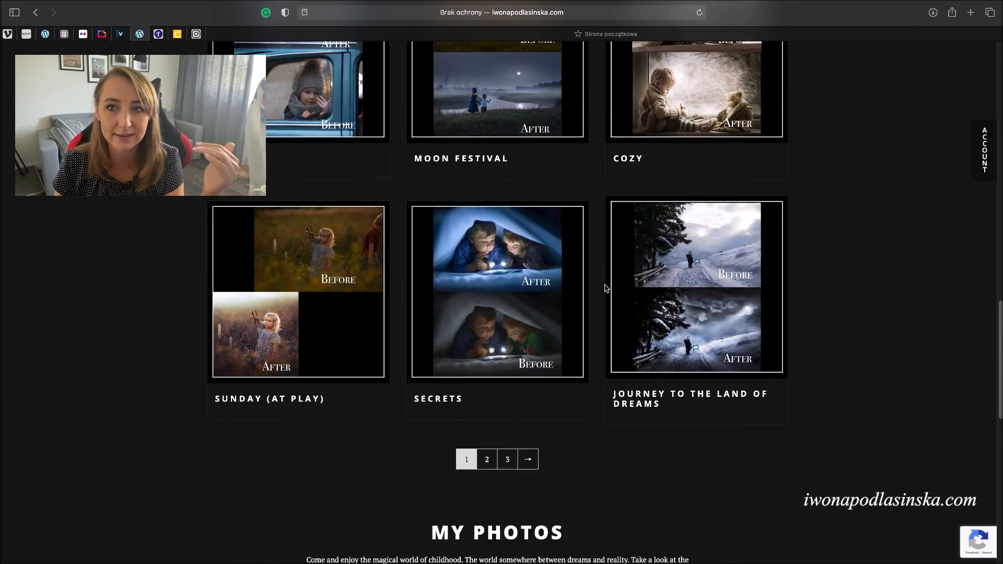
scroll(604, 288, up, 10)
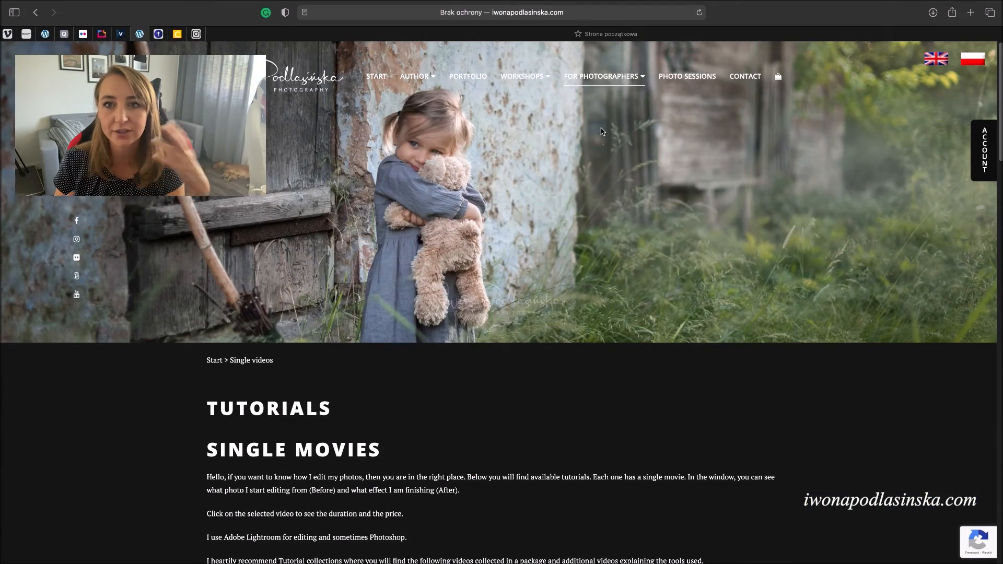
- Go to the Editing videos collection page and scroll down to the collection boxes
mouse_move(600, 77)
click(604, 96)
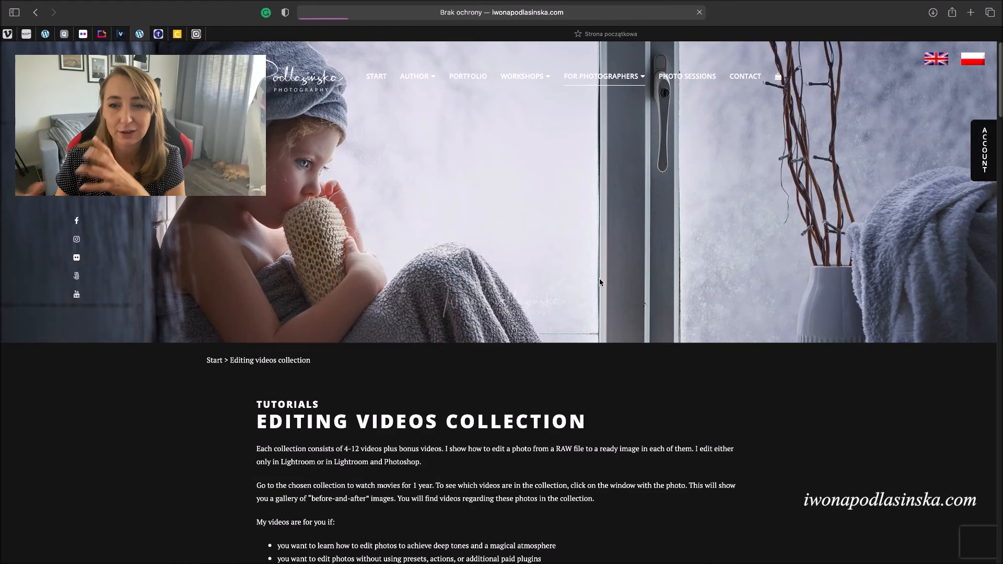
scroll(600, 316, down, 15)
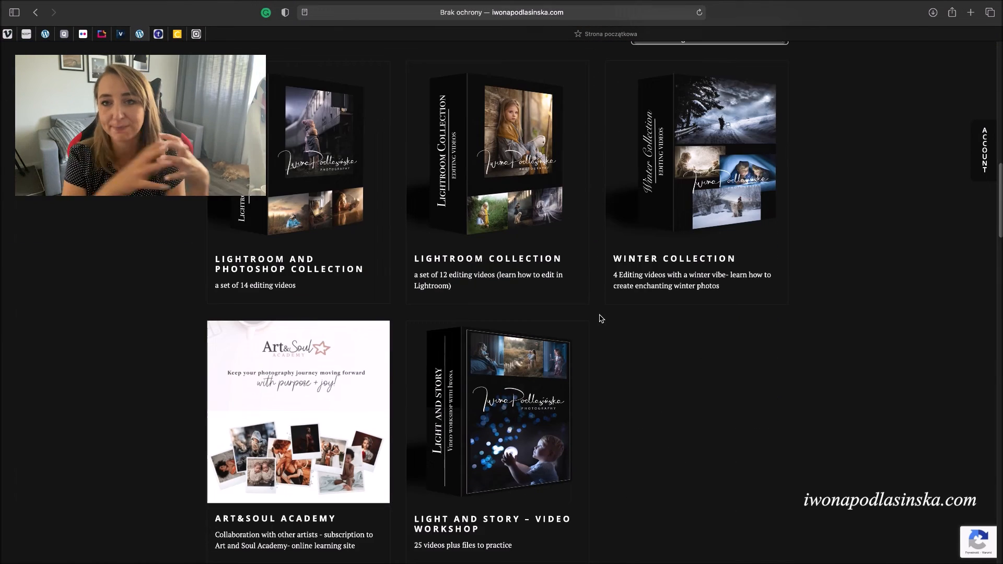
scroll(599, 316, down, 1)
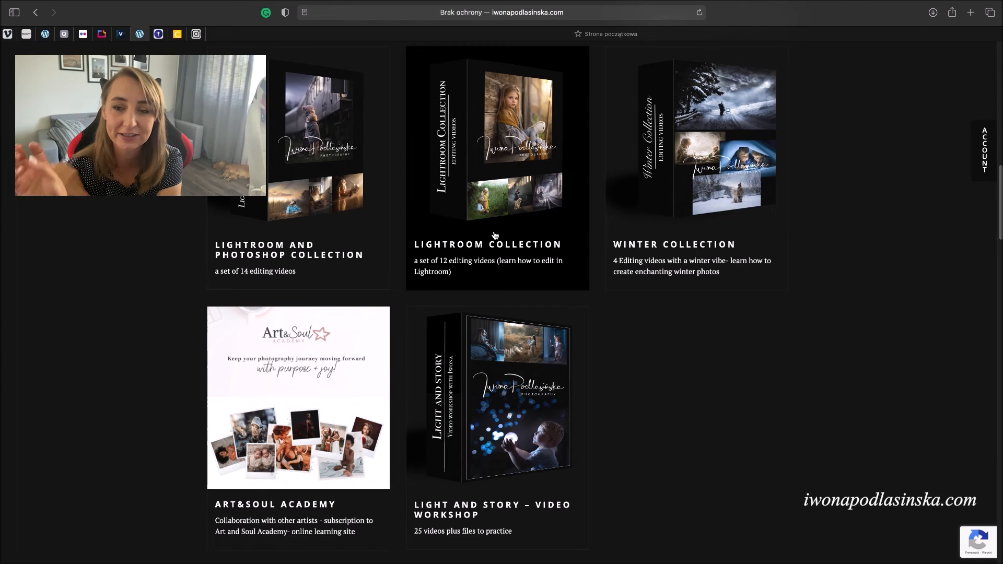
- Open the Light and Story video workshop product page and look over its contents
click(492, 340)
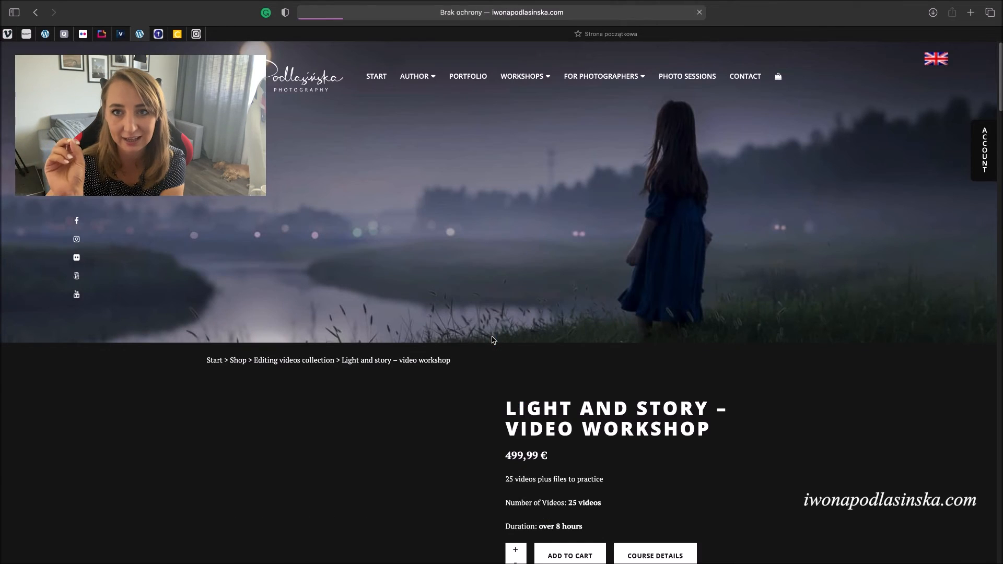
scroll(493, 339, down, 1)
scroll(493, 340, down, 8)
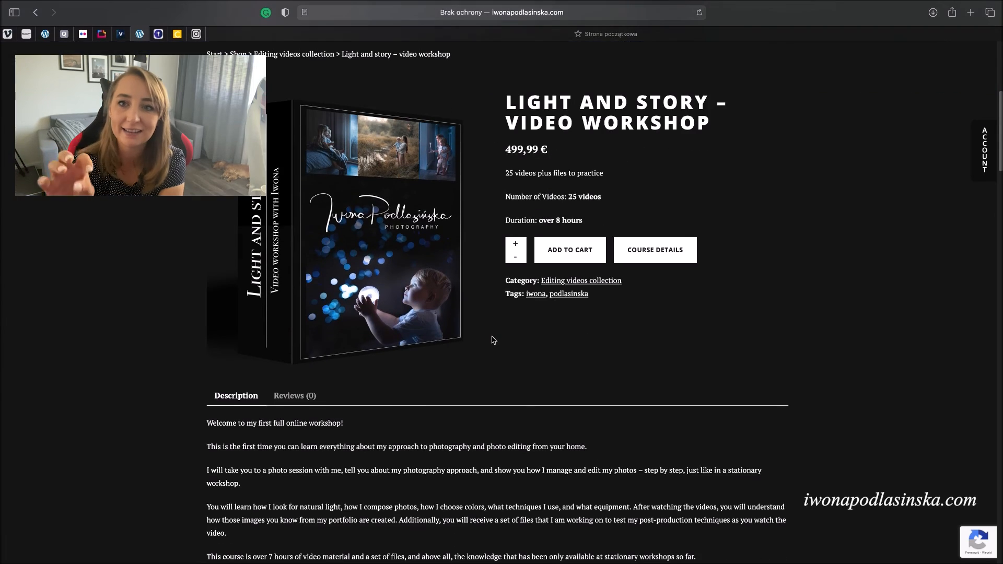
scroll(493, 340, down, 1)
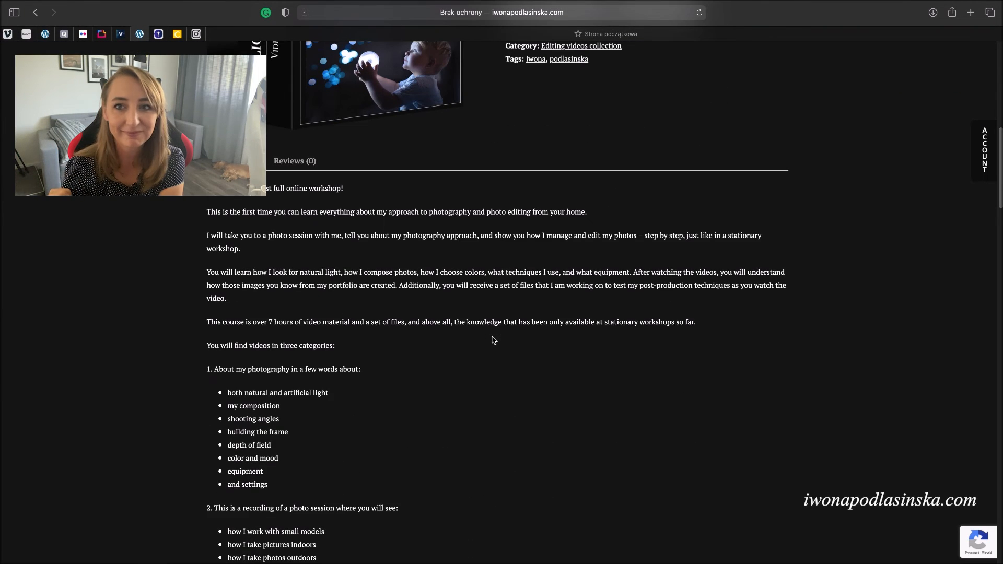
scroll(554, 298, up, 2)
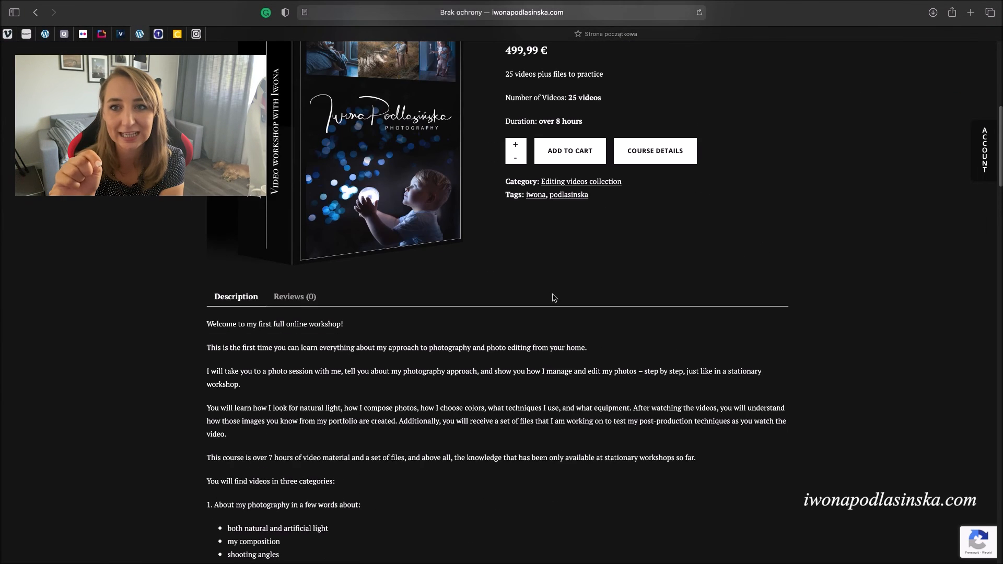
- Open COURSE DETAILS and review the 25-lesson list across Theory, Session and Post-production
click(646, 161)
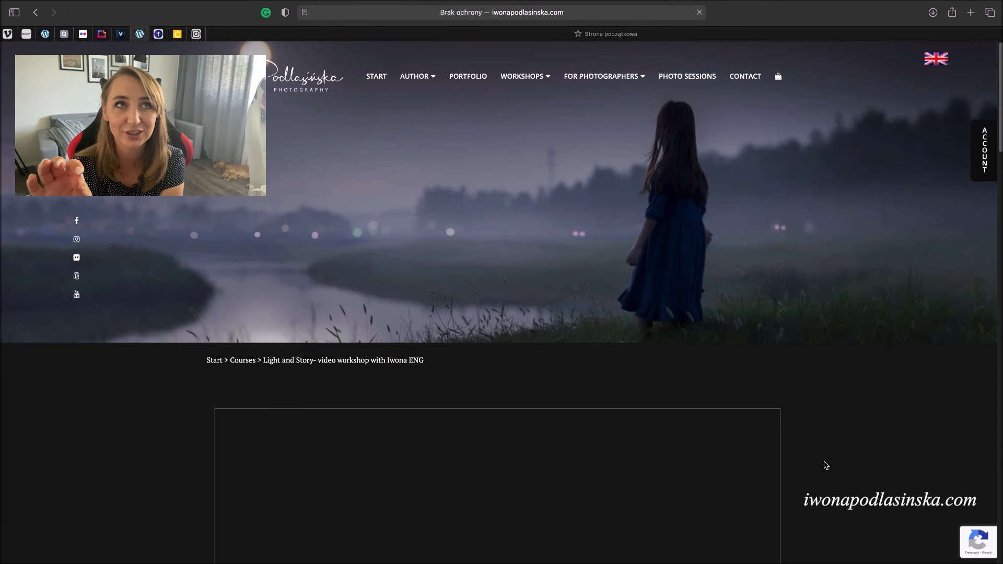
scroll(825, 464, down, 2)
scroll(825, 465, down, 15)
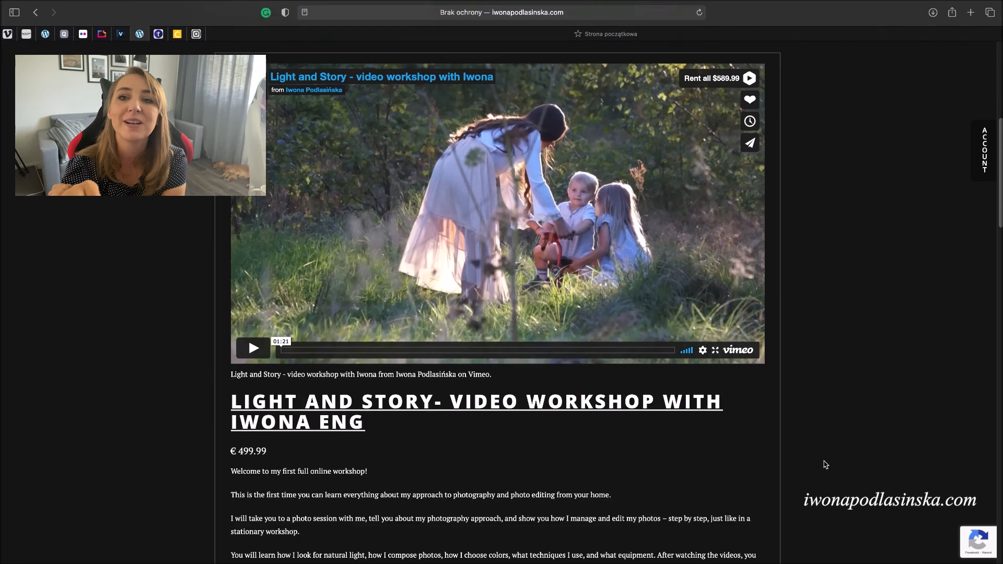
scroll(826, 465, down, 12)
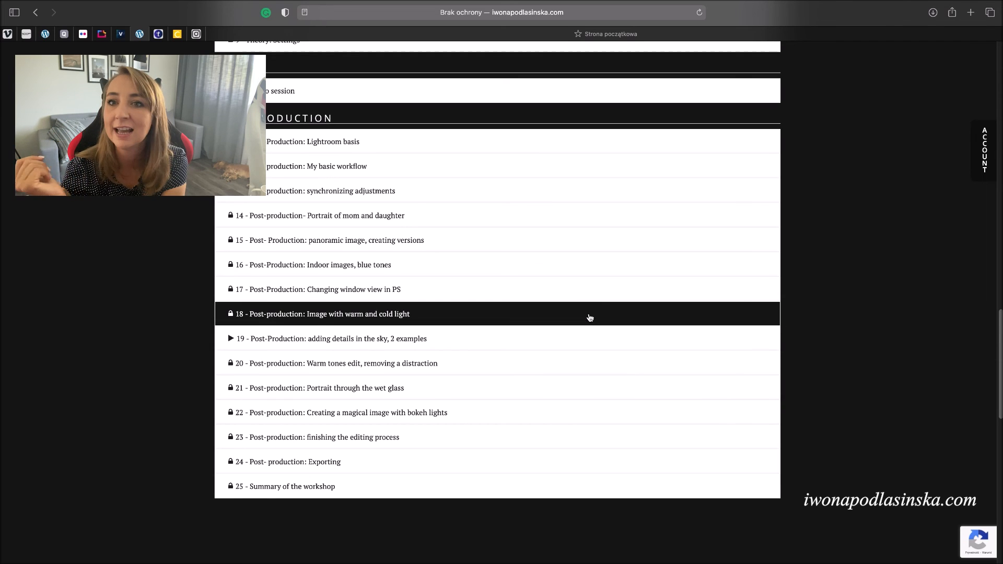
scroll(606, 287, up, 3)
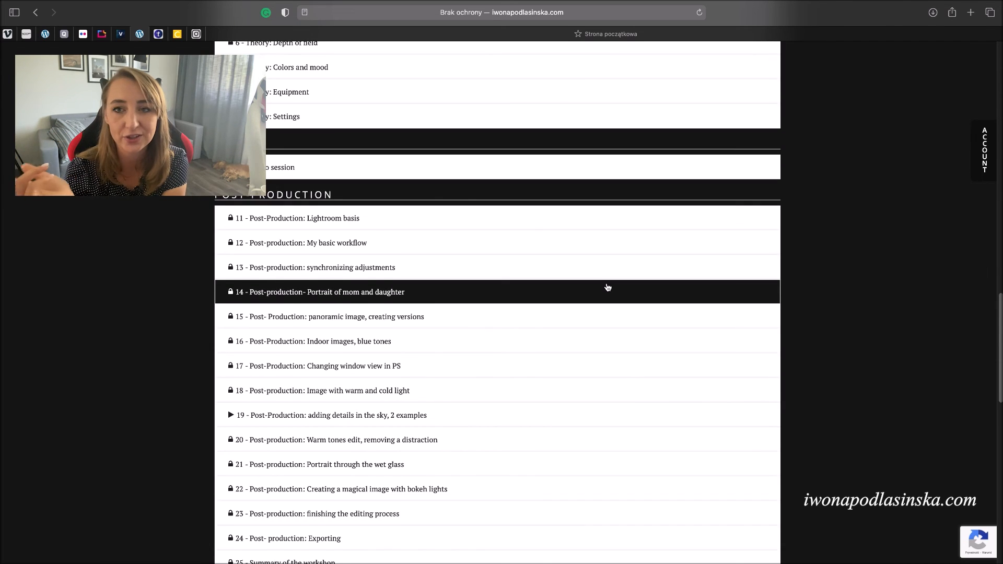
scroll(607, 287, down, 1)
scroll(607, 287, up, 2)
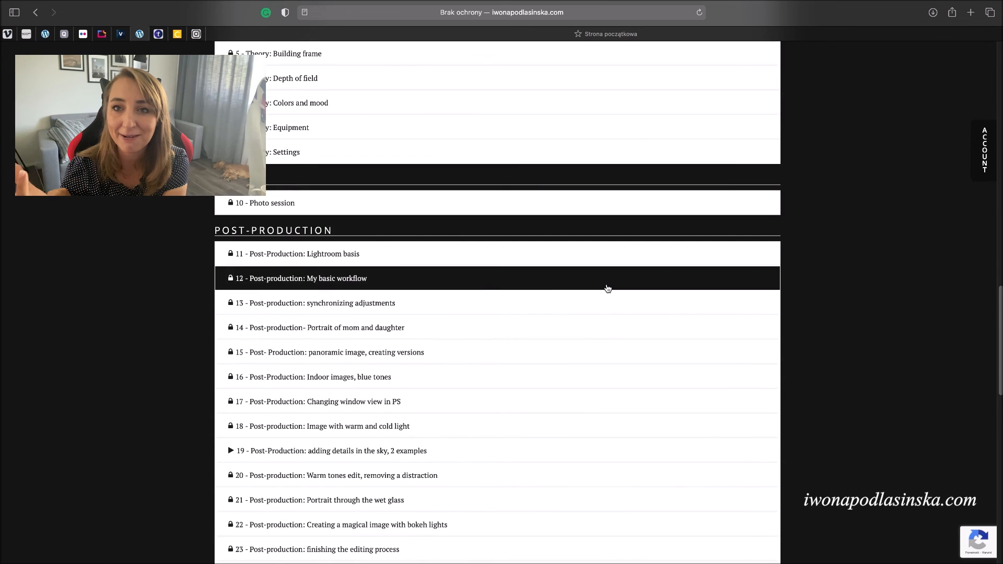
scroll(607, 287, up, 10)
scroll(607, 289, up, 2)
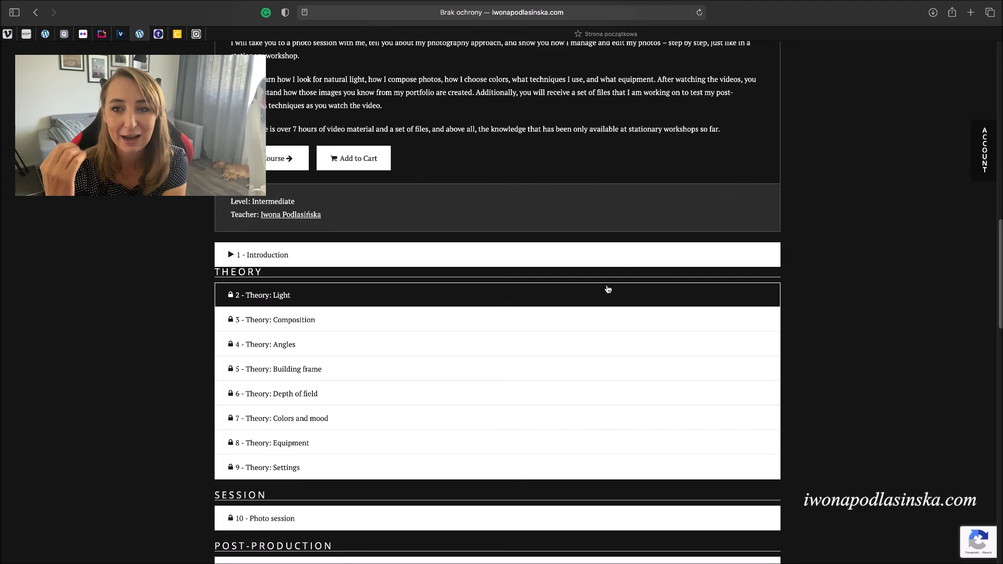
scroll(608, 289, up, 20)
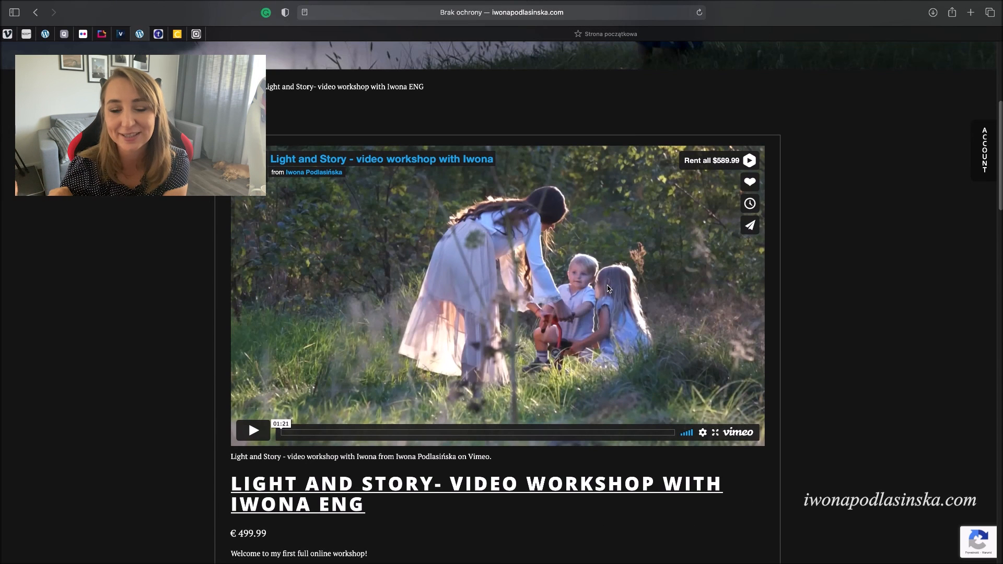